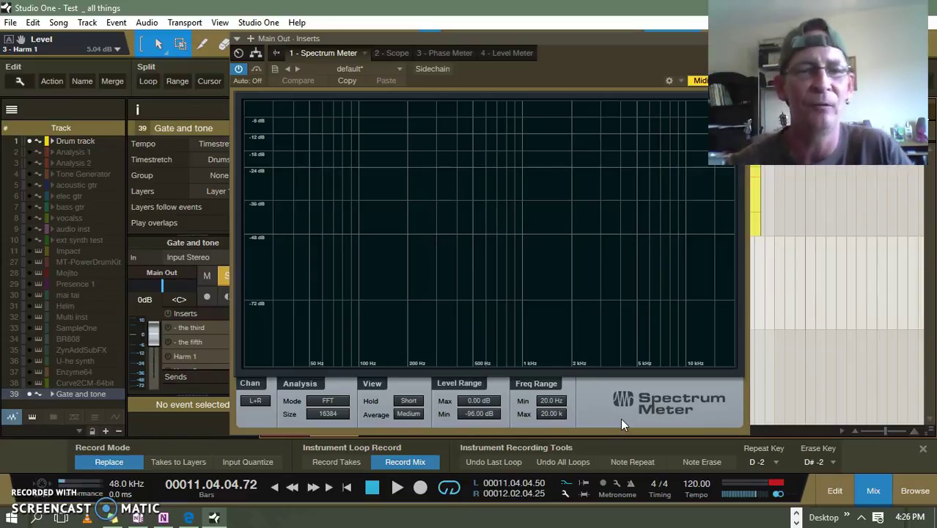
- Play the drum track and check the frequency and note of its two low peaks on the Spectrum Meter, then stop playback
key("space")
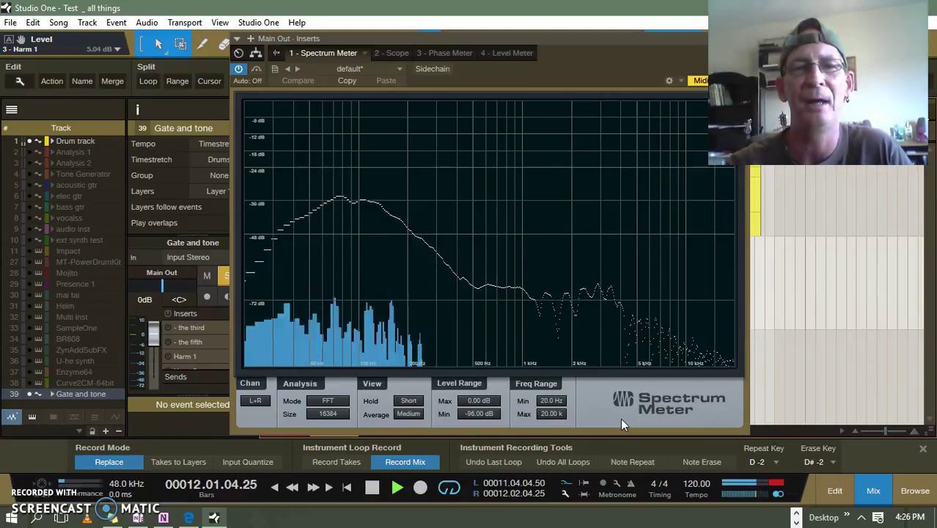
left_click(340, 206)
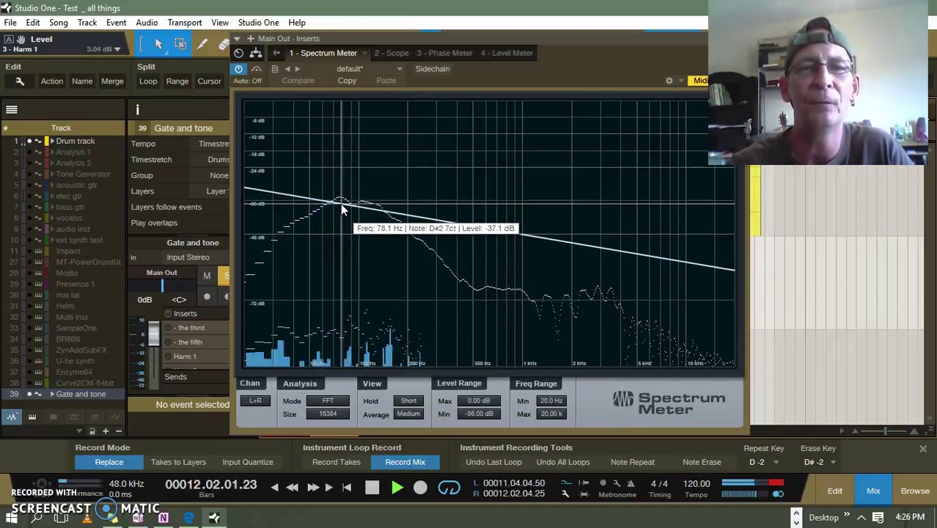
left_click(361, 209)
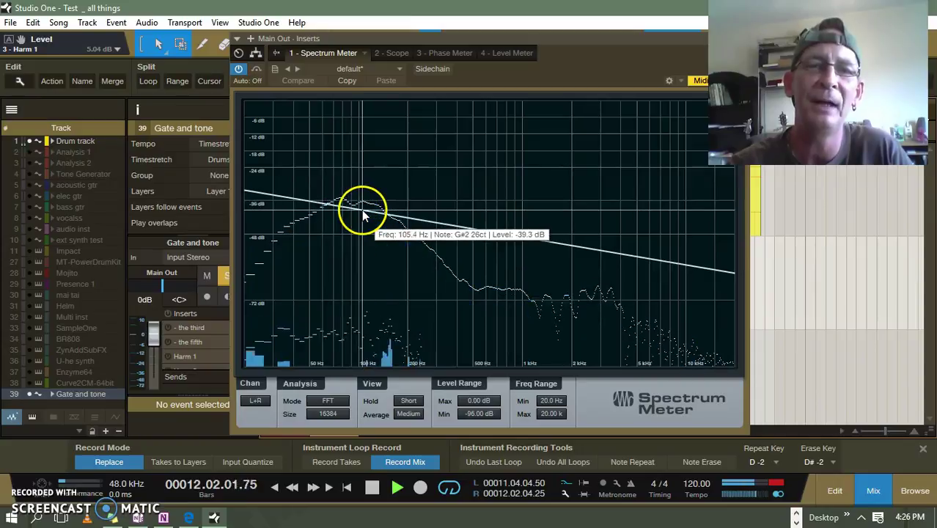
left_click_drag(361, 207, 361, 207)
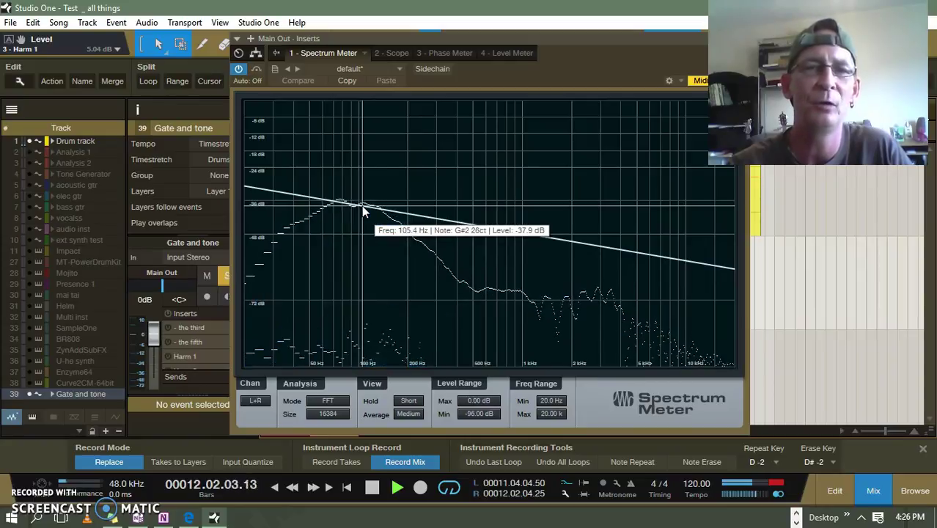
left_click(348, 205)
left_click_drag(348, 205, 339, 200)
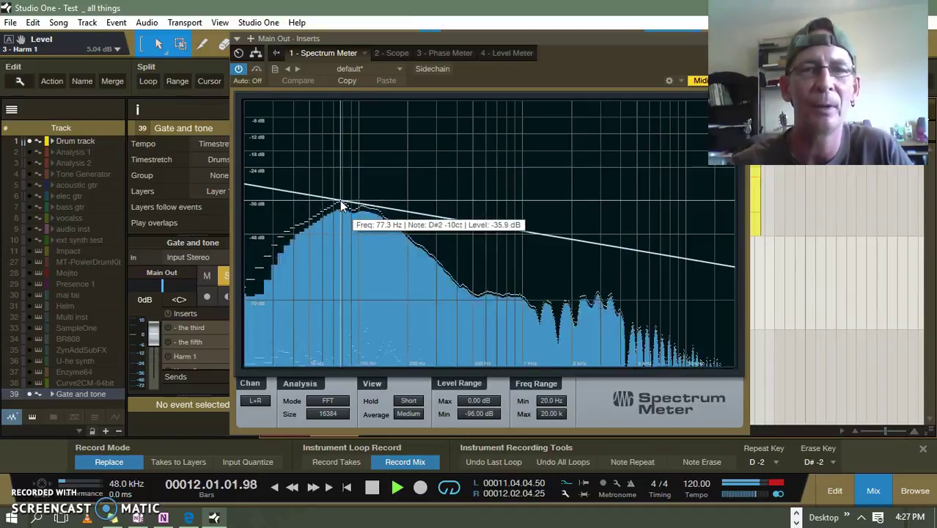
key("space")
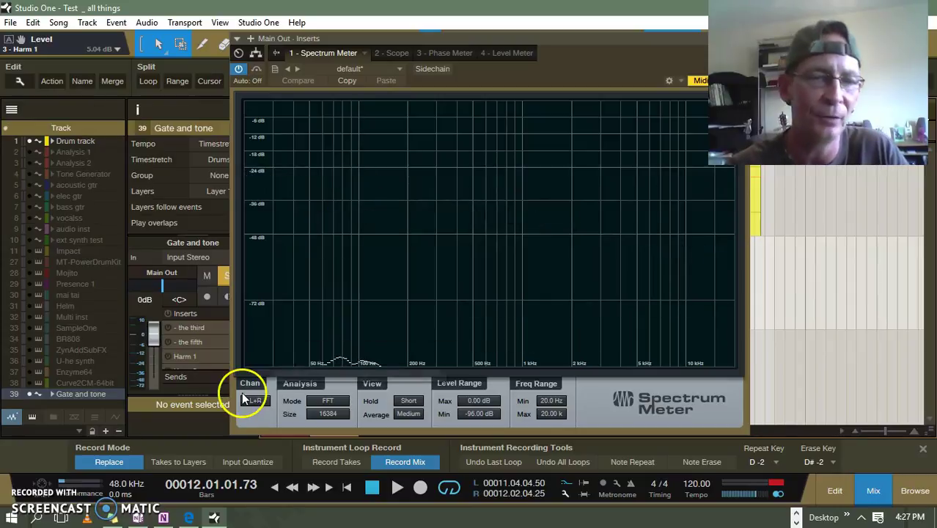
- Switch to the browser and review the sengpielaudio harmonics calculator page, including its overtone table for the 73 Hz fundamental
left_click(188, 518)
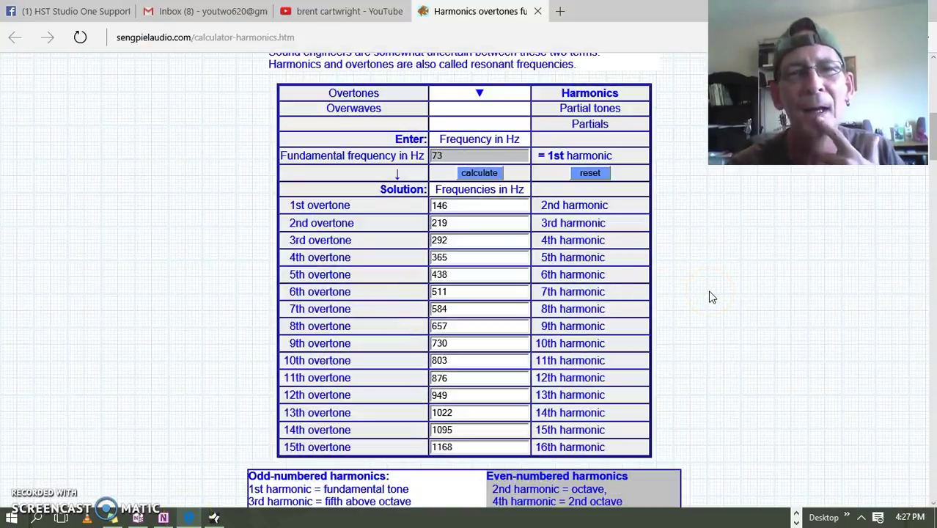
scroll(610, 144, "up", 7)
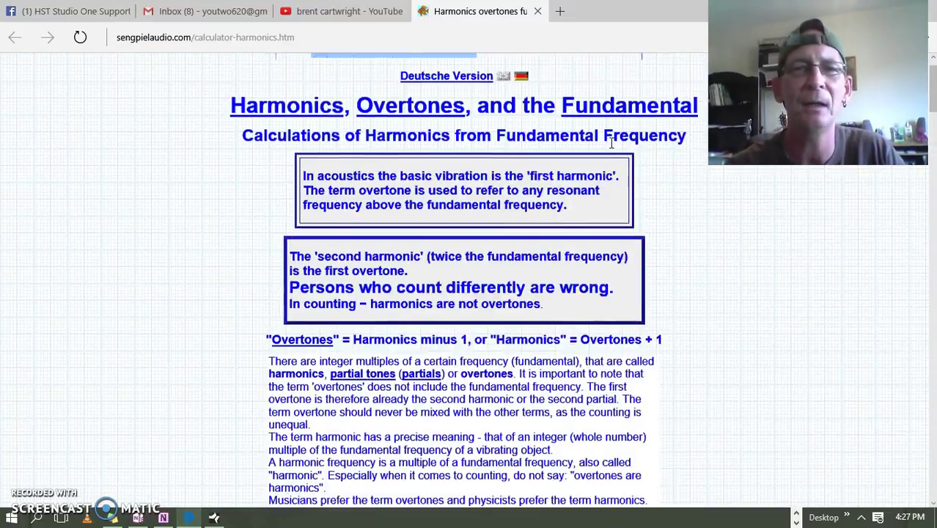
scroll(611, 144, "up", 1)
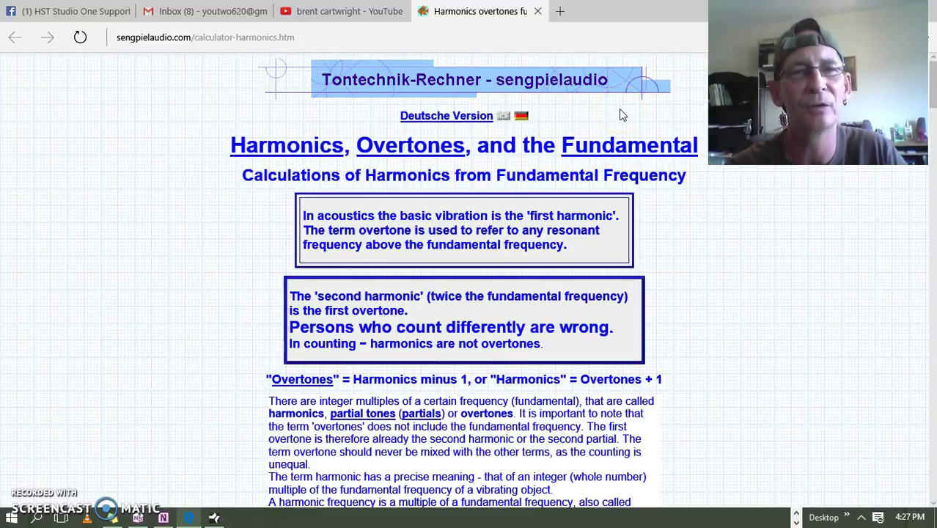
scroll(619, 109, "down", 4)
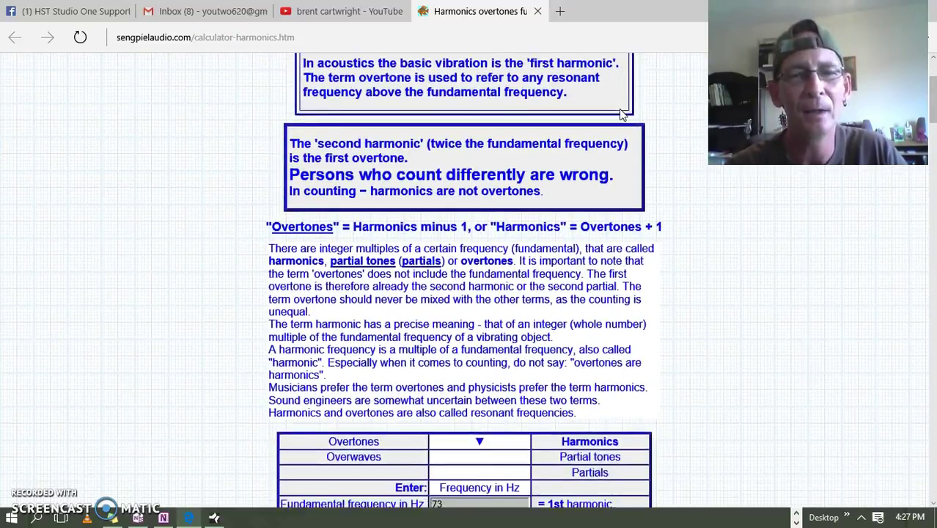
scroll(620, 111, "down", 3)
scroll(619, 108, "up", 1)
scroll(619, 108, "down", 1)
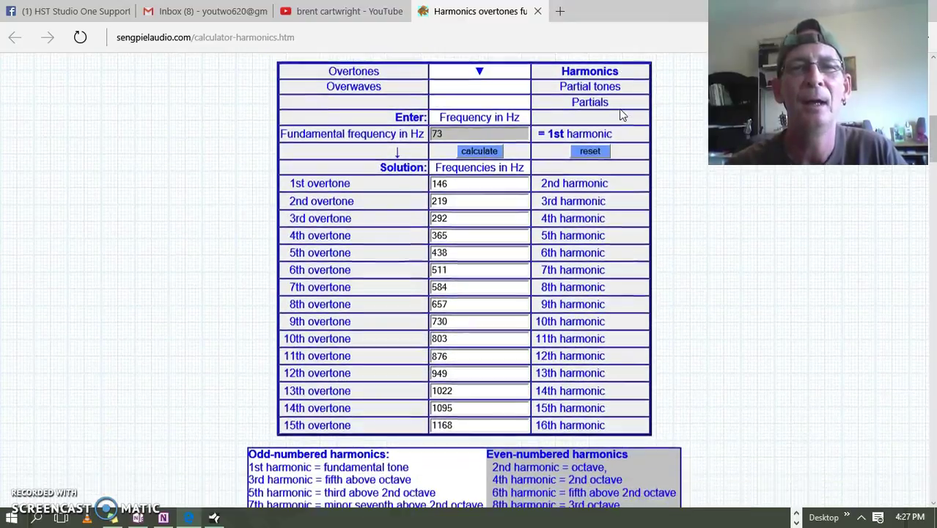
left_click(488, 143)
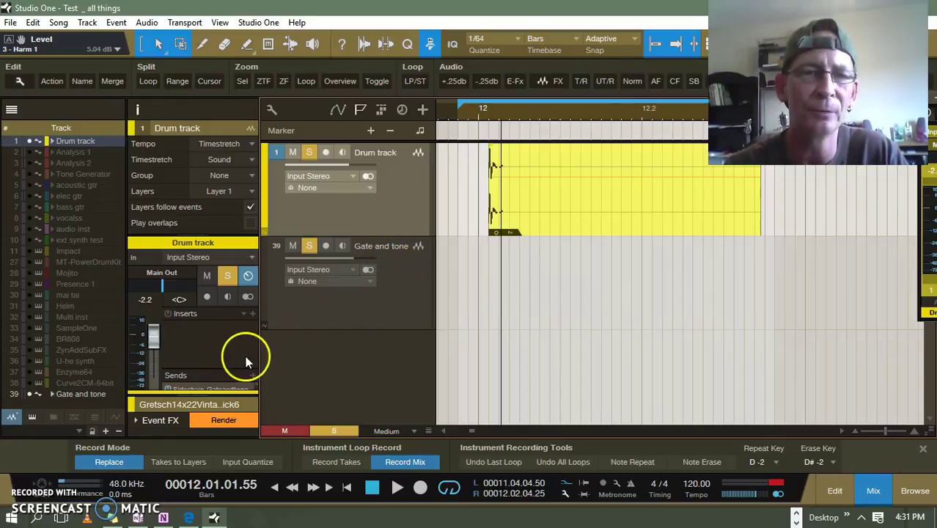
- Expand the Sends area of the Drum track channel and inspect its sidechain send to the Gate and tone track
left_click_drag(234, 365, 234, 331)
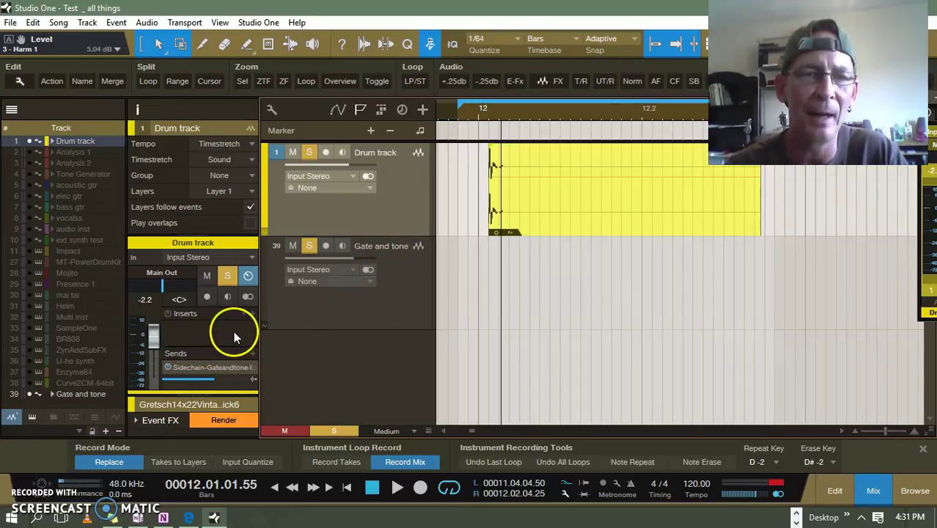
left_click(389, 289)
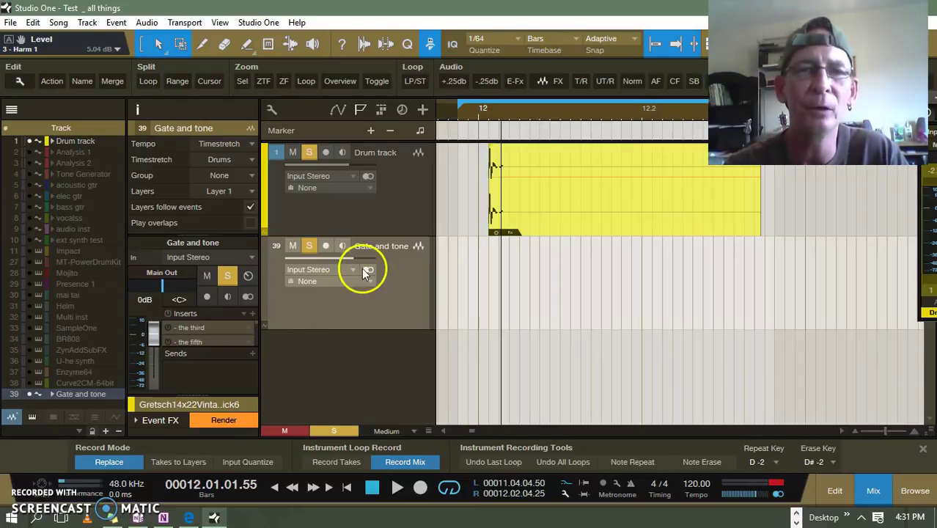
left_click(393, 178)
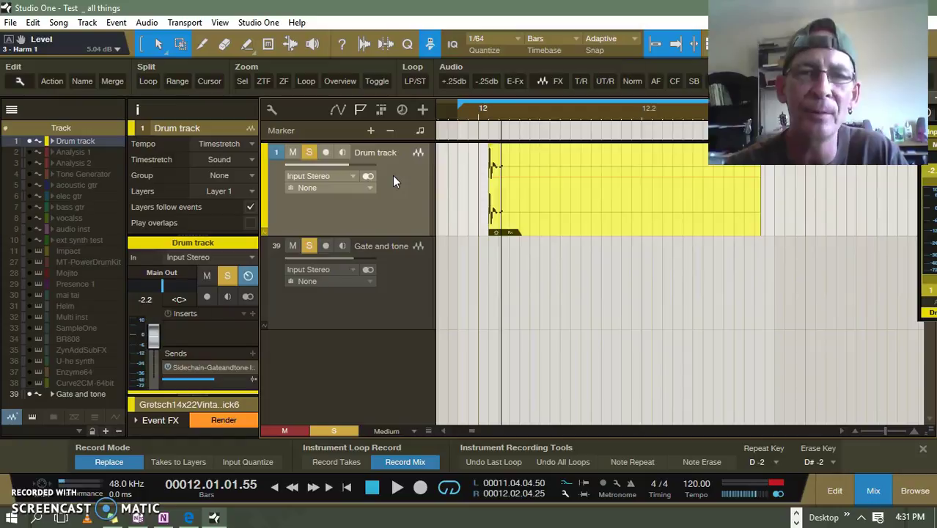
left_click(229, 368)
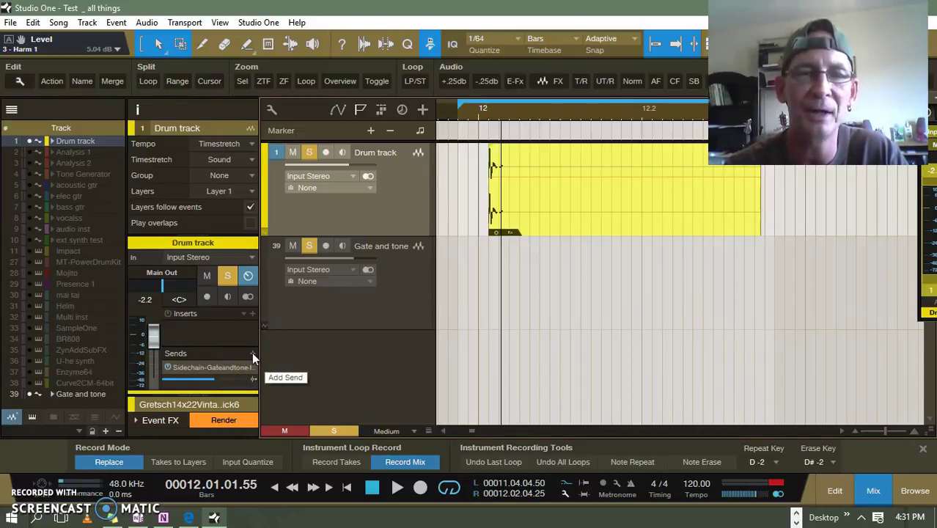
- Select the Gate and tone track and play the song from the start of bar 12
left_click(391, 301)
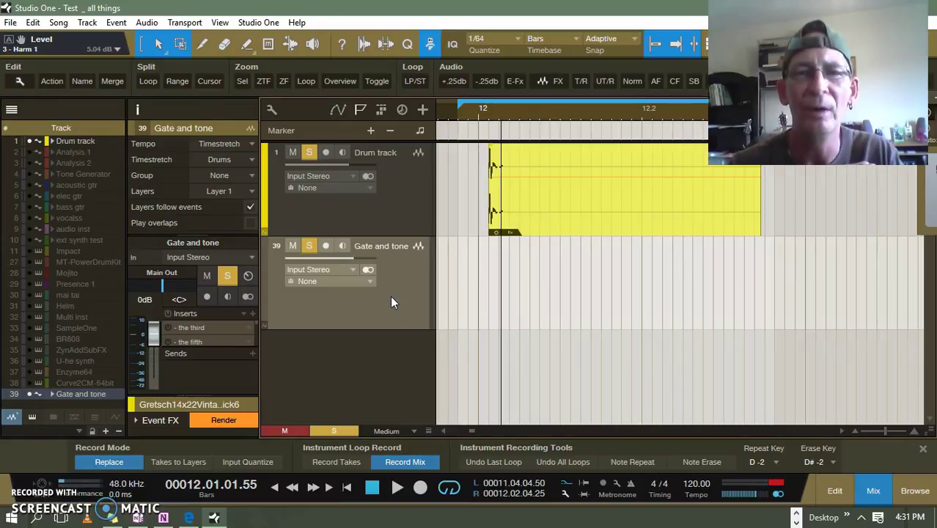
left_click(483, 121)
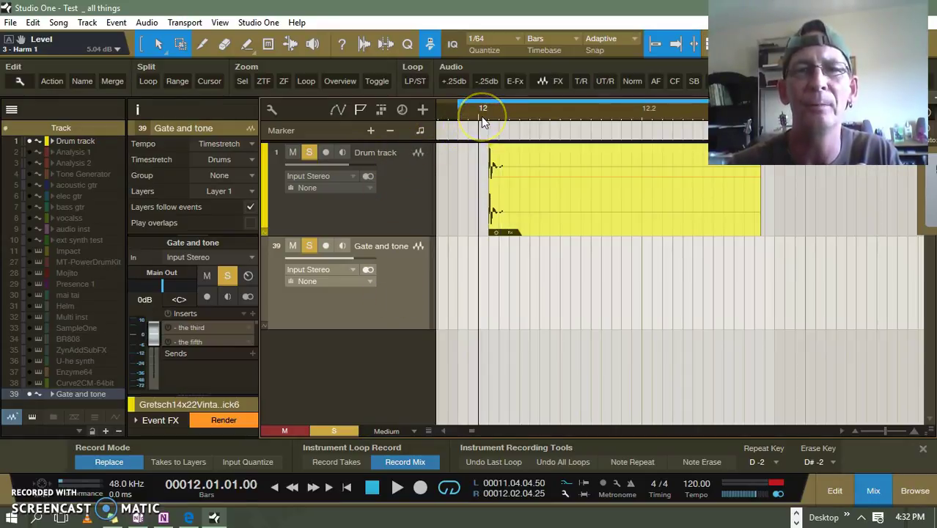
key("space")
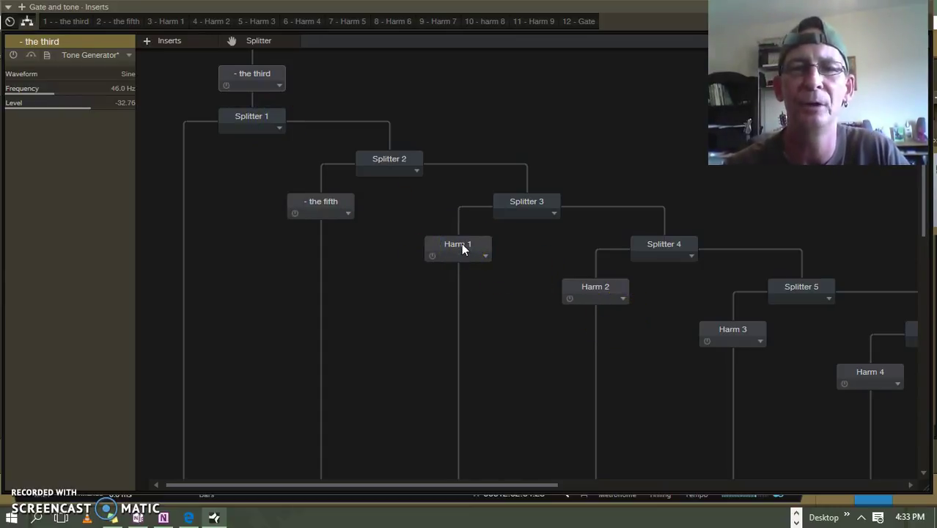
- Check the overtone frequencies in the browser's harmonics calculator and return to Studio One
left_click(189, 517)
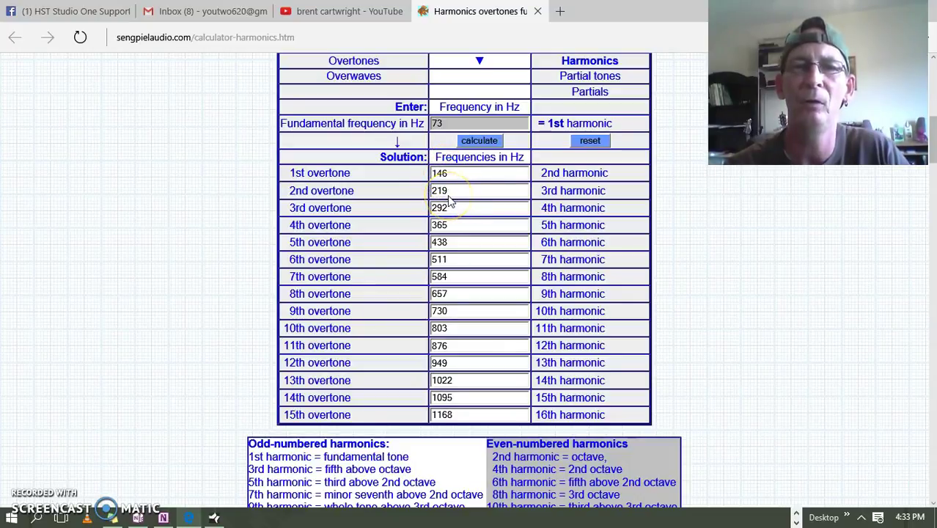
left_click(189, 519)
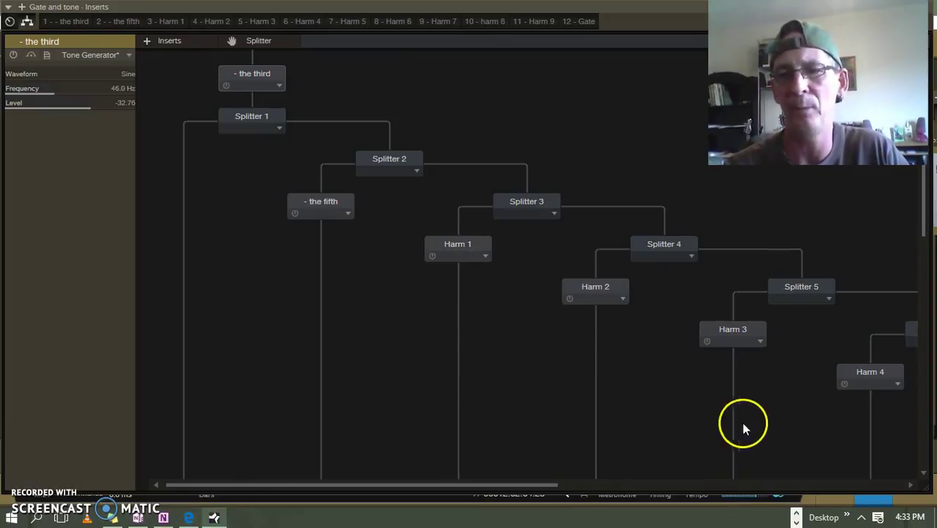
- Examine the splitter routing of the Gate and tone inserts, from the third and fifth tone generators through the harmonic generators
mouse_move(525, 483)
left_mouse_down()
mouse_move(870, 477)
mouse_move(648, 478)
mouse_move(513, 493)
left_mouse_up()
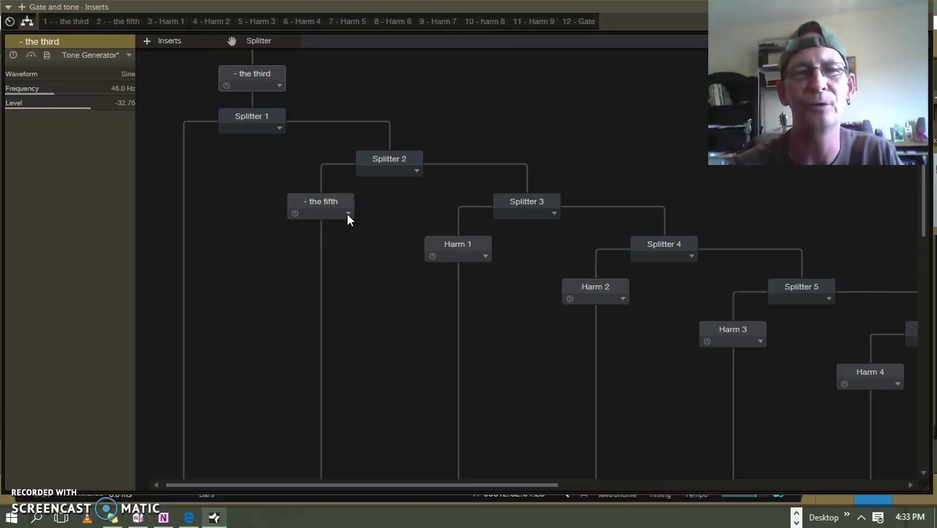
left_click(461, 246)
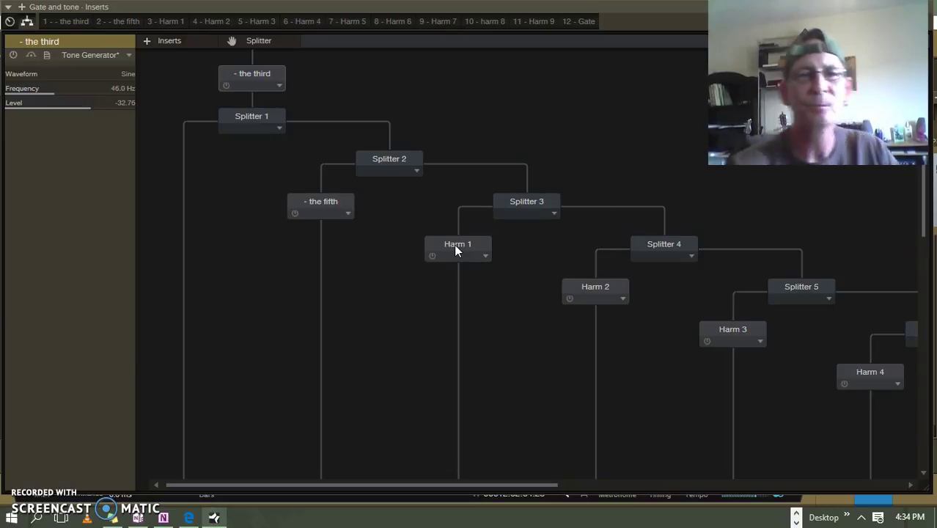
left_click(351, 218)
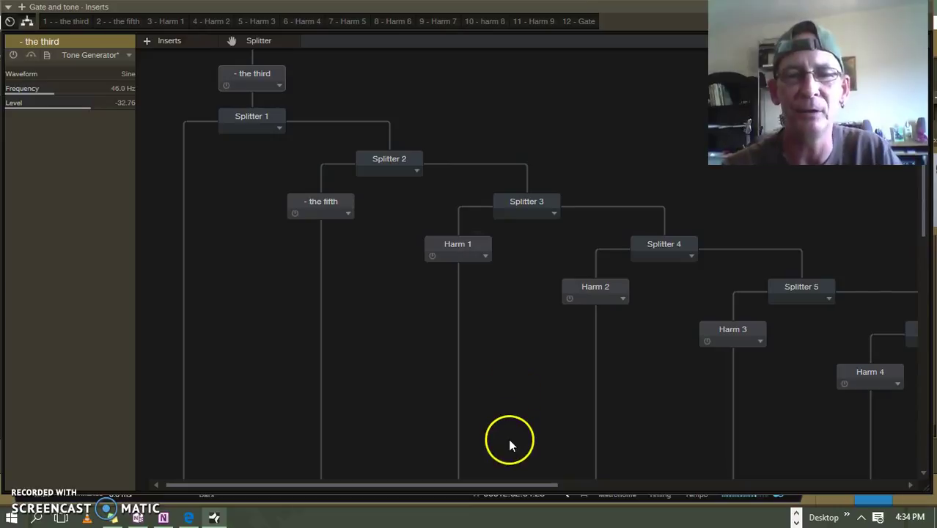
left_click(244, 79)
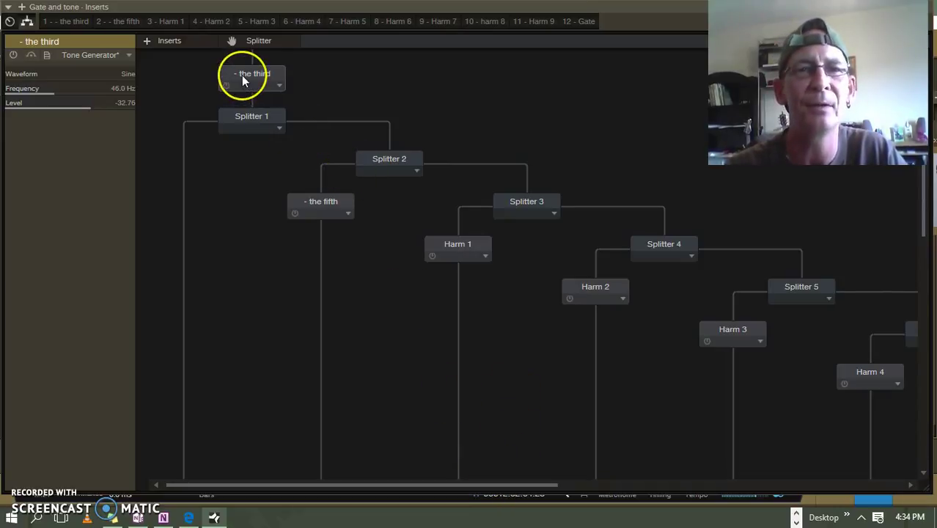
left_click_drag(325, 210, 305, 159)
left_click_drag(258, 80, 277, 77)
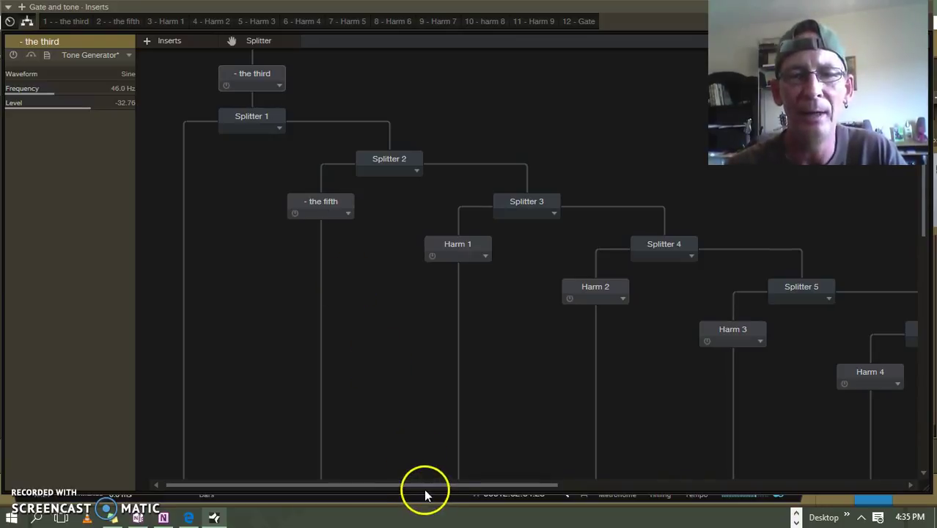
left_click_drag(424, 485, 789, 481)
left_click_drag(926, 215, 927, 278)
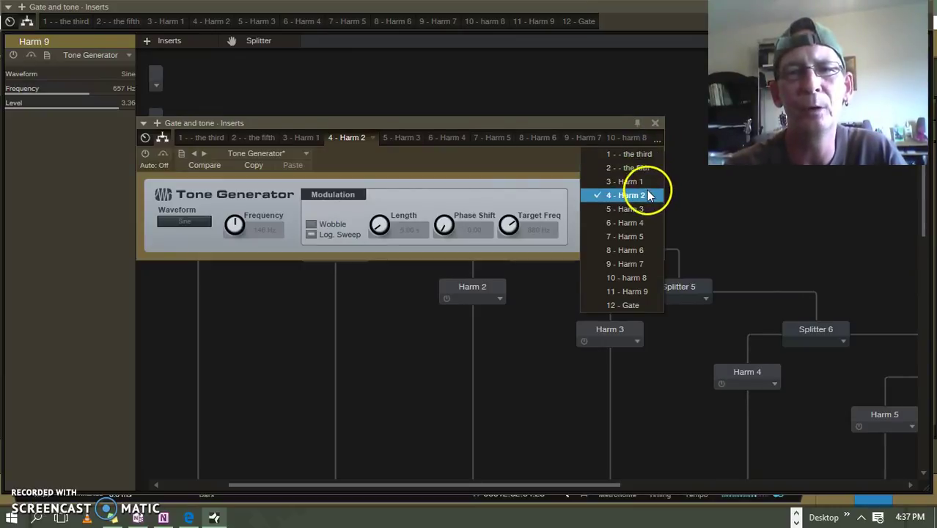
- Open the Gate insert of the Gate and tone track and examine its threshold, envelope and sidechain settings
left_click(647, 306)
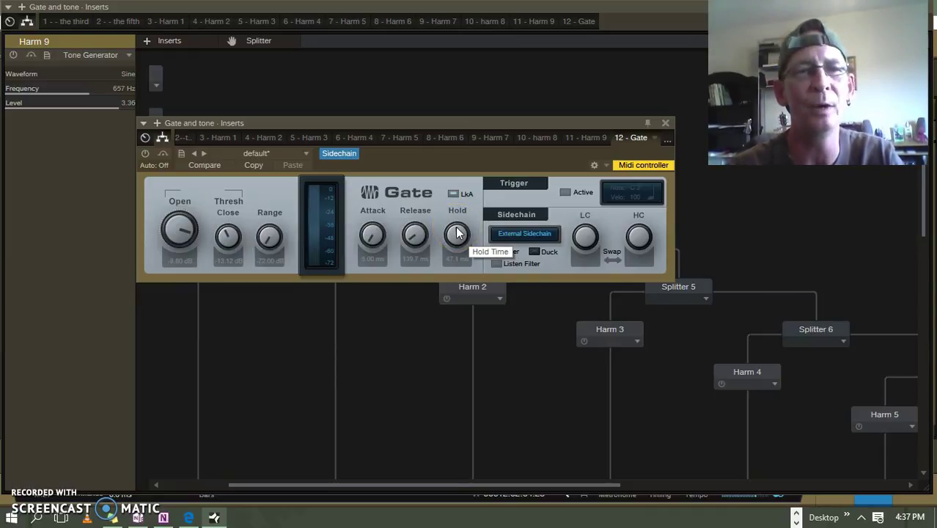
left_click(294, 218)
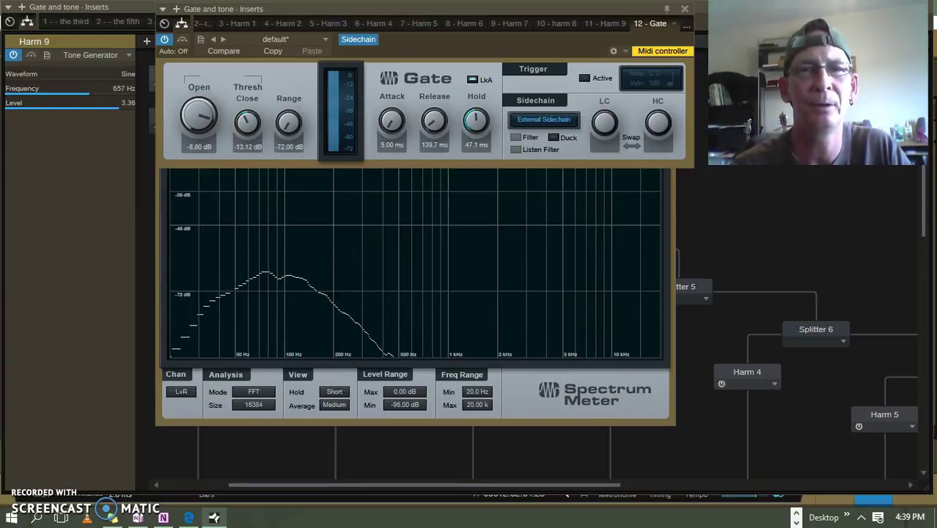
- Bypass and re-enable the Gate twice to compare the ungated and gated tones on the Spectrum Meter
left_click(167, 39)
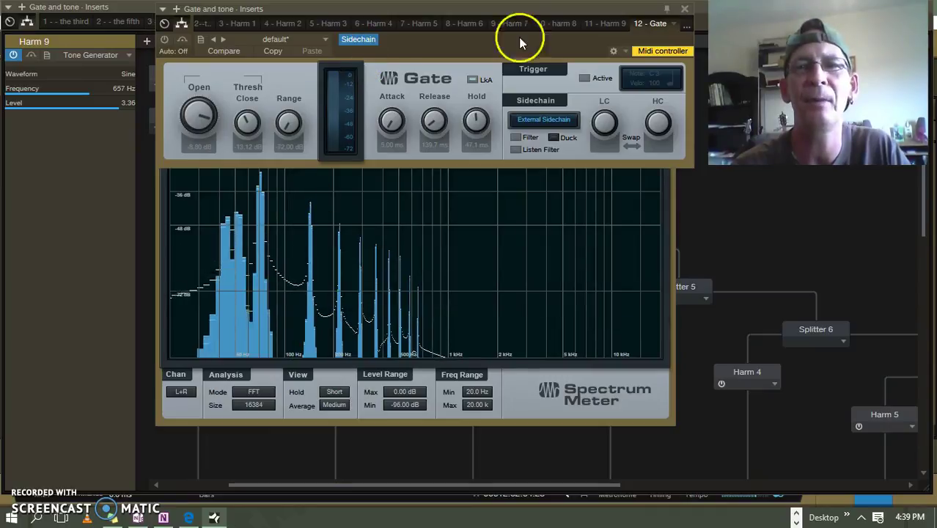
left_click(164, 41)
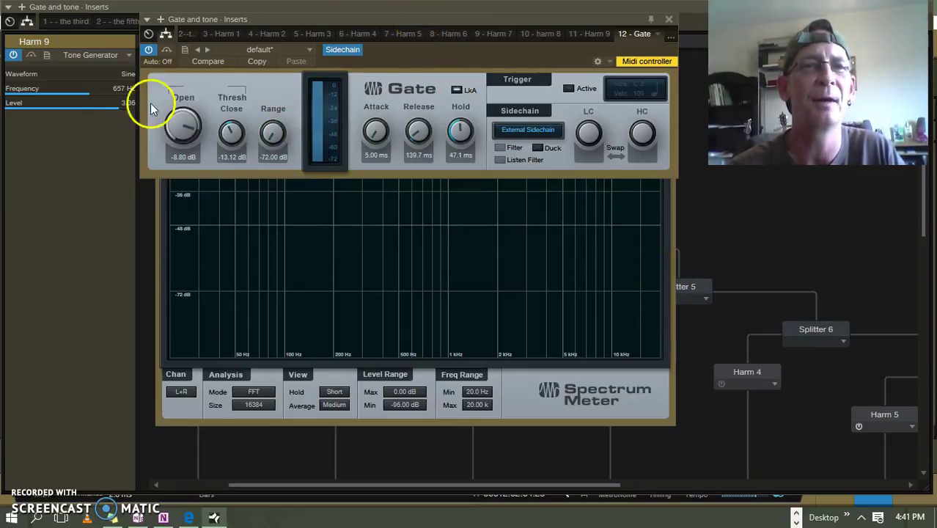
left_click(146, 49)
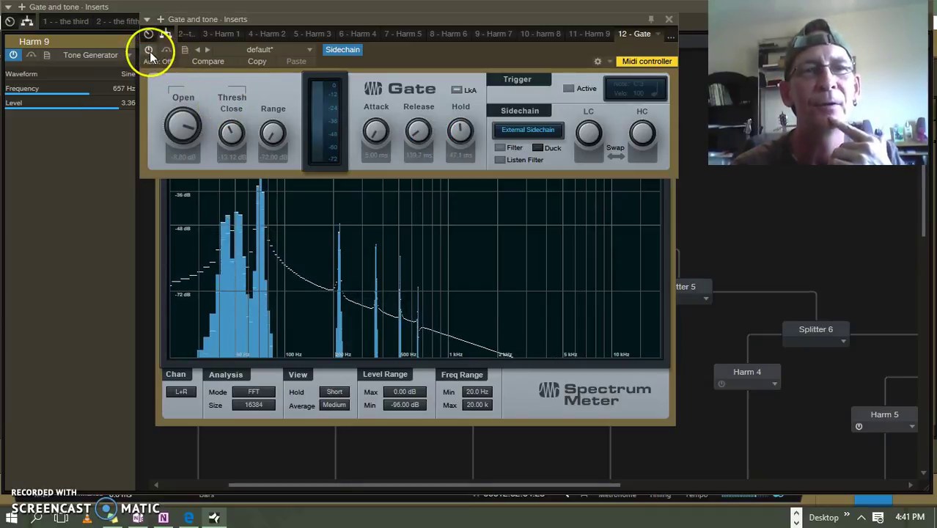
left_click(149, 51)
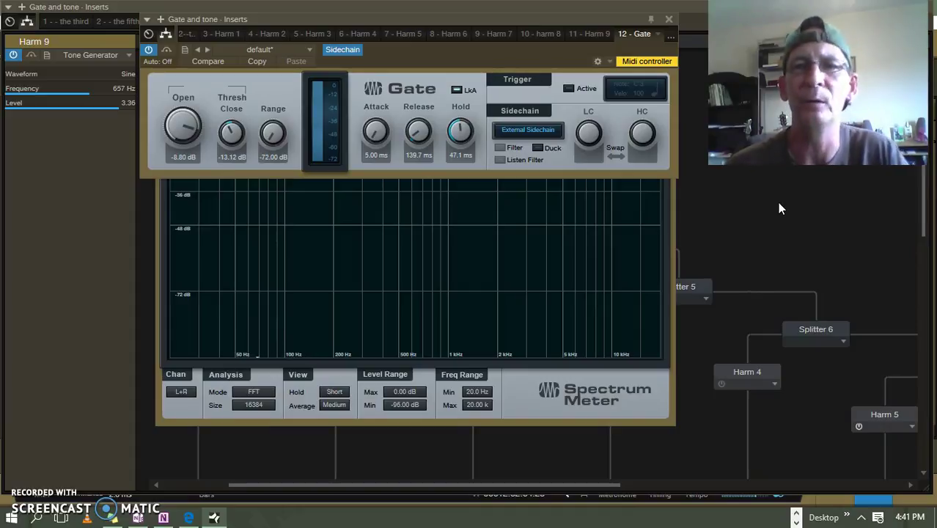
- Move the Gate and Spectrum Meter windows lower and bring the beginning of the splitter routing to the front
left_click_drag(471, 21, 506, 251)
left_click_drag(467, 31, 466, 266)
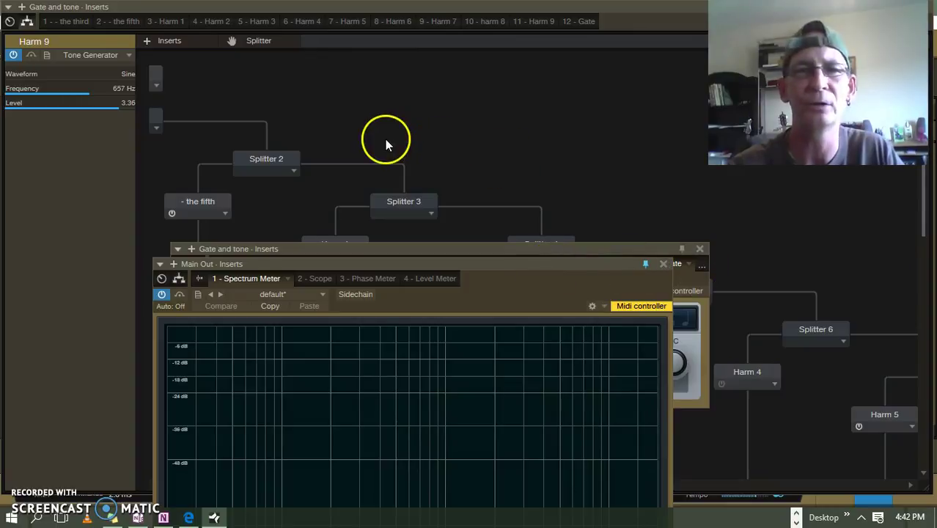
left_click(407, 115)
left_click_drag(391, 485, 222, 466)
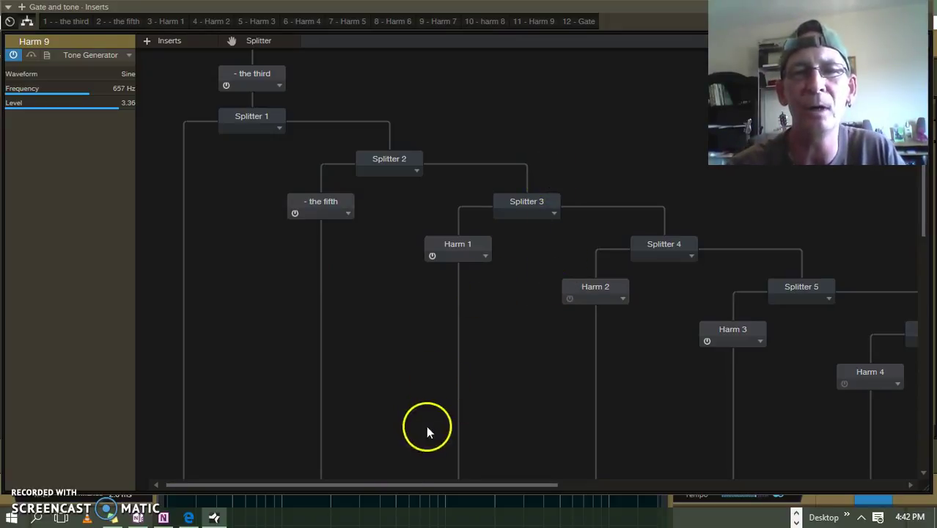
- Open the Harm 1 tone generator's editor from the splitter routing and place its window above the Spectrum Meter
left_click(483, 253)
left_click(478, 271)
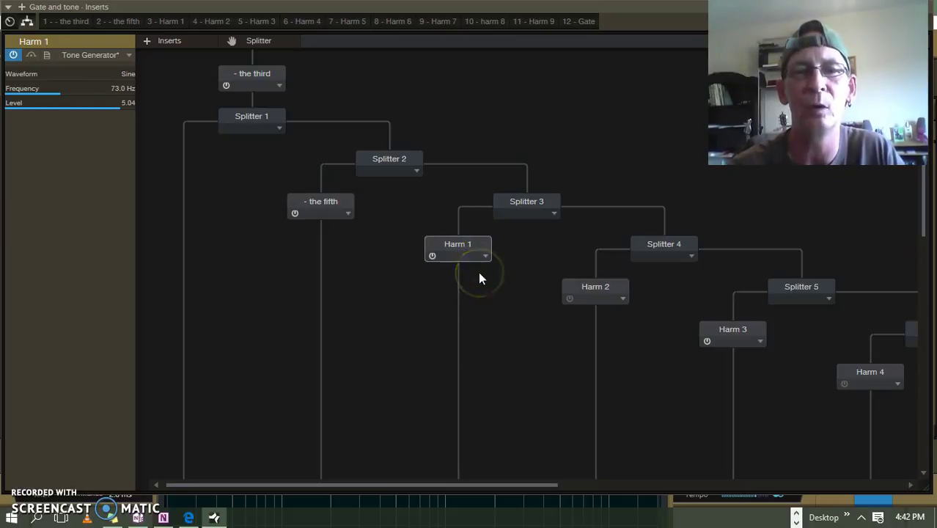
left_click(483, 257)
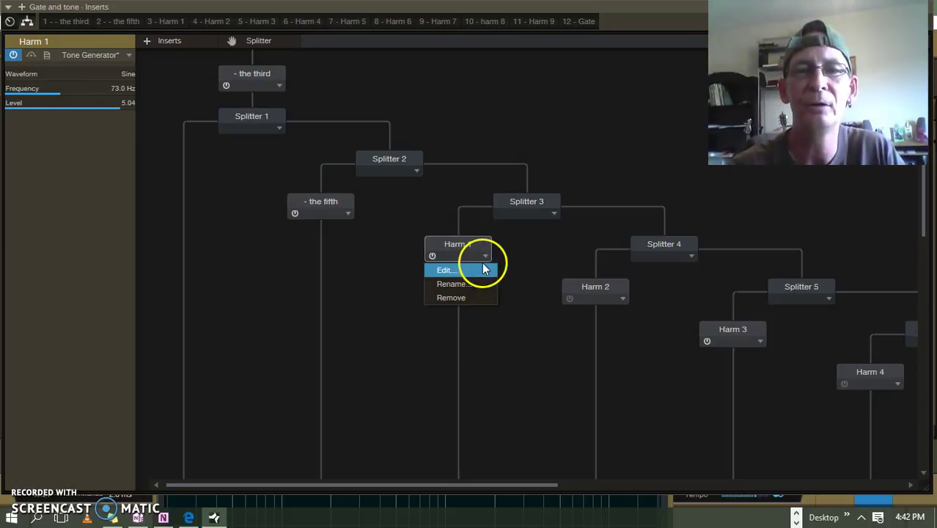
left_click(475, 273)
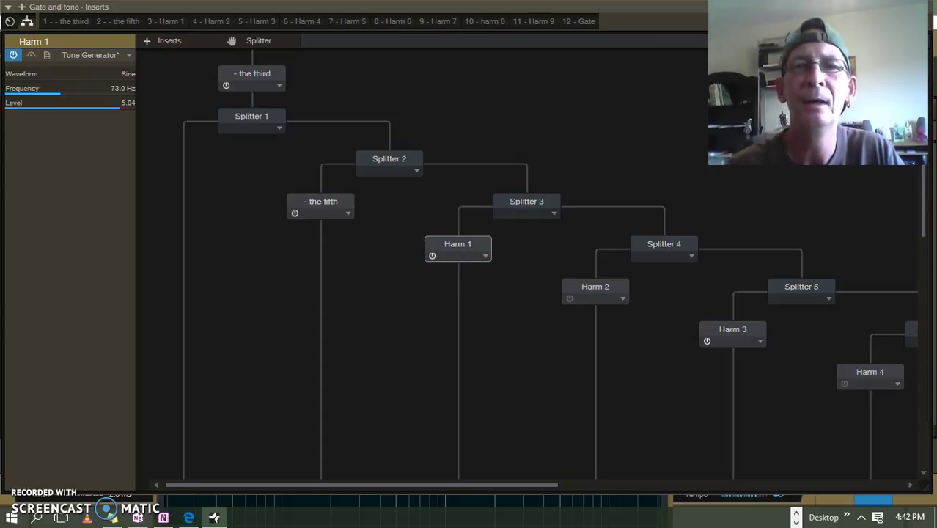
left_click_drag(511, 8, 936, 81)
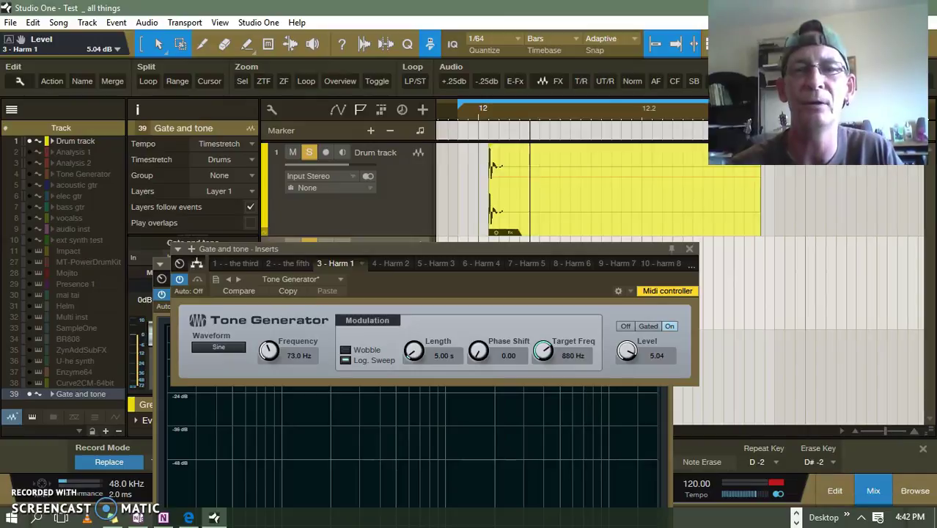
left_click_drag(436, 253, 388, 72)
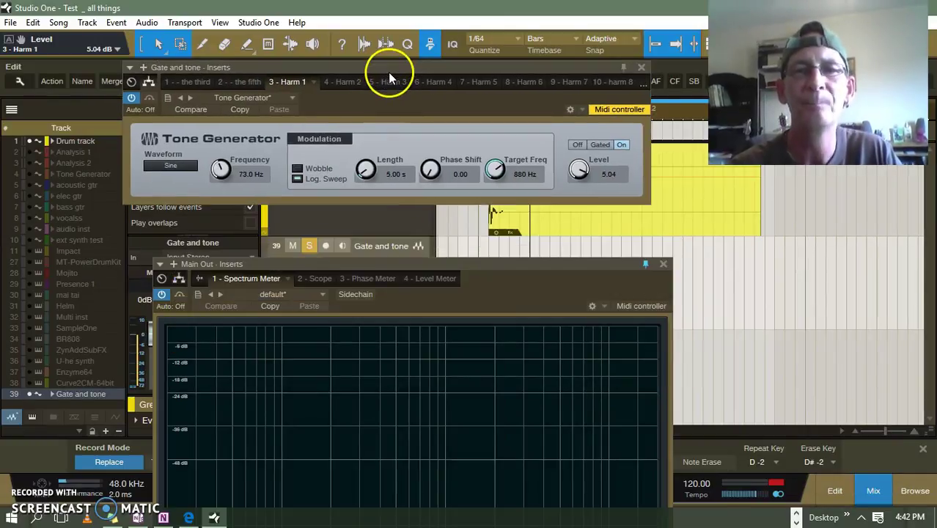
- Examine the tone generator settings of the Harm 2, Harm 3 and Harm 5 inserts
left_click(351, 82)
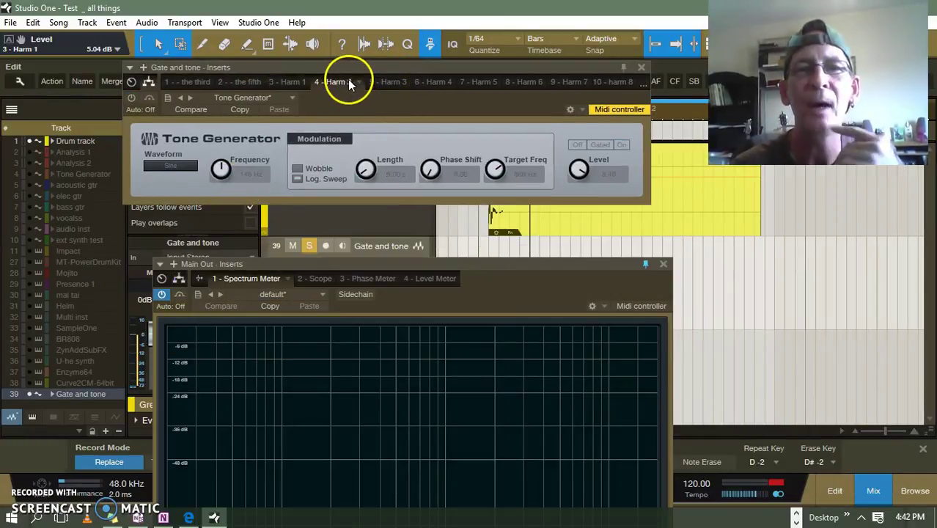
left_click(388, 83)
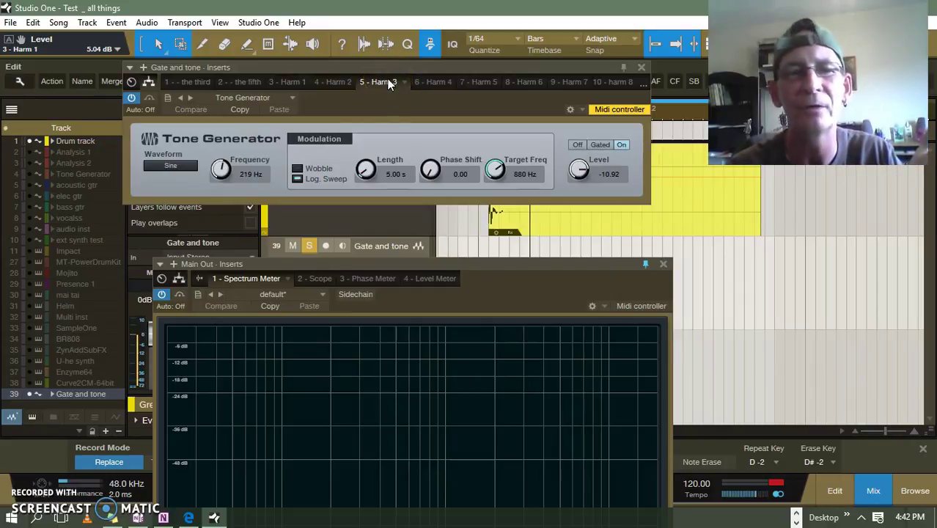
left_click(484, 81)
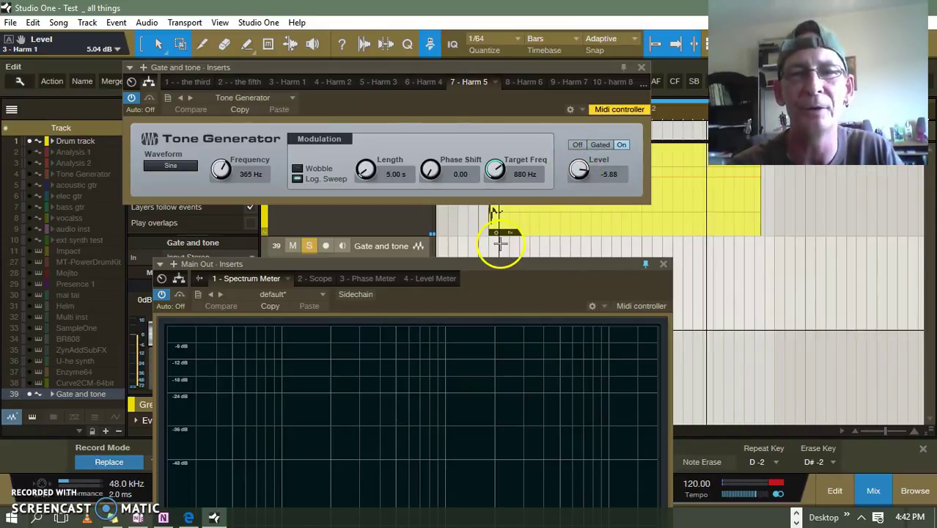
- Bring the Spectrum Meter up beneath the tone generator, raise the Harm 5 level to 24.00 dB and lower it to -17.64 dB
left_click_drag(482, 268, 471, 204)
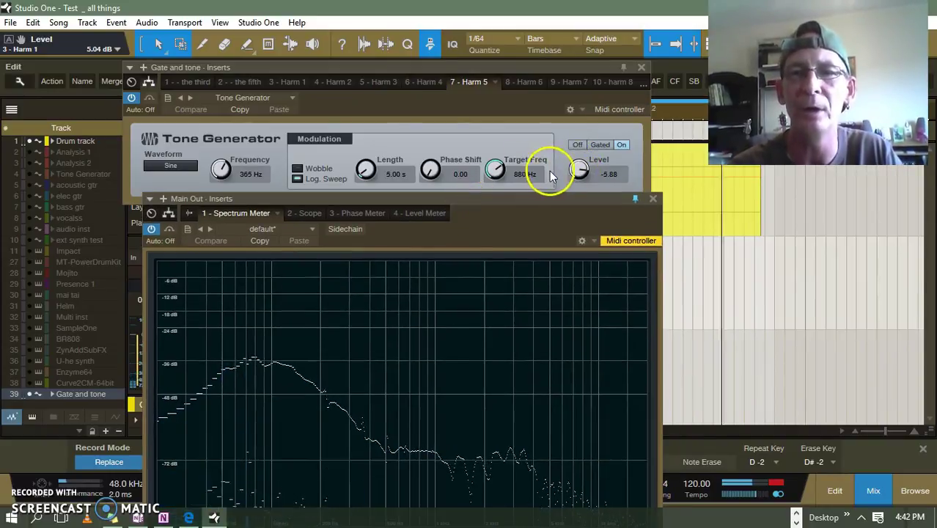
left_click_drag(576, 171, 581, 130)
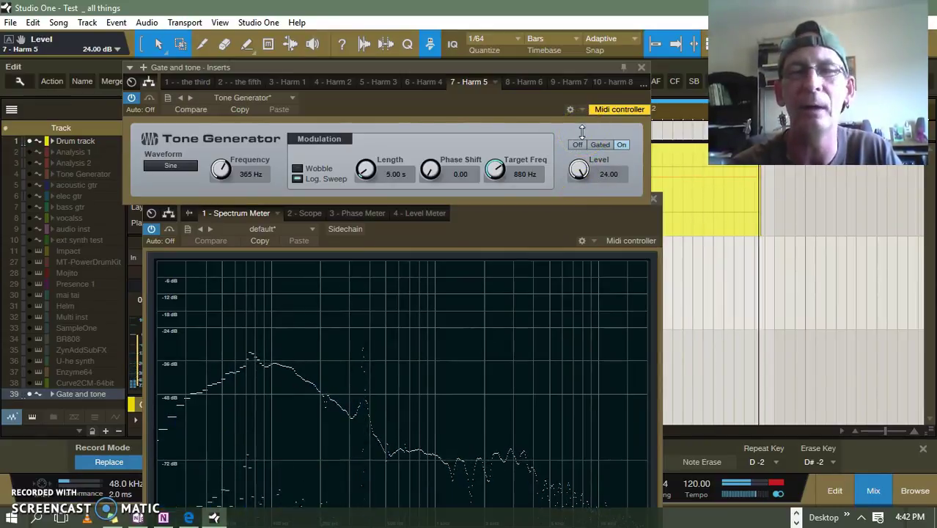
left_click_drag(582, 131, 577, 180)
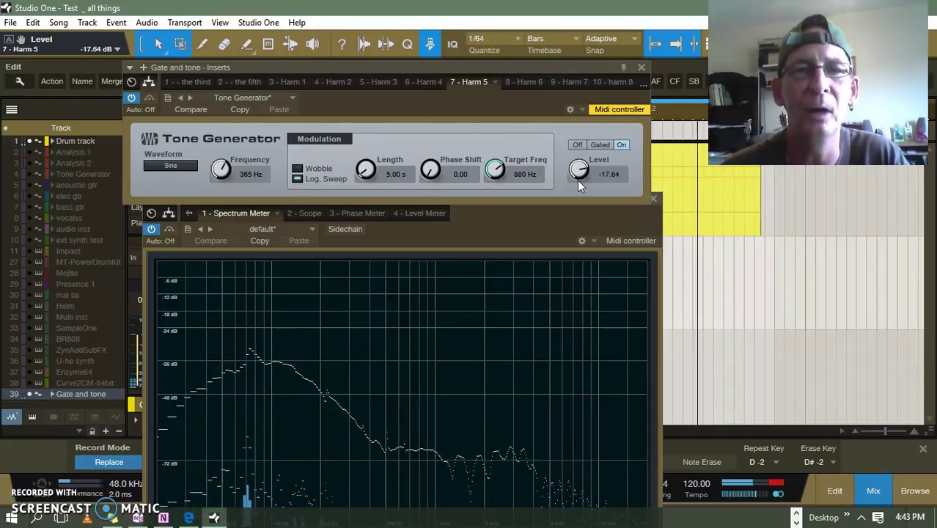
left_click(415, 141)
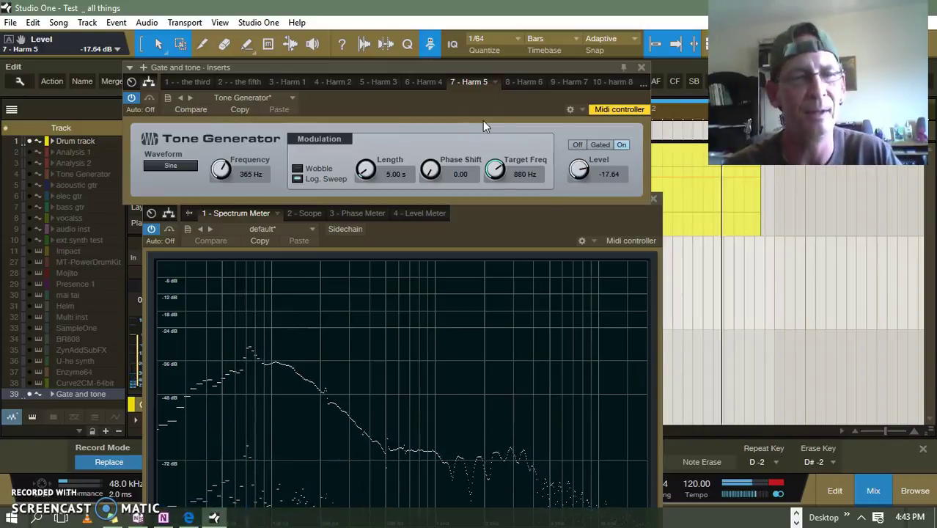
left_click(191, 231)
left_click(46, 389)
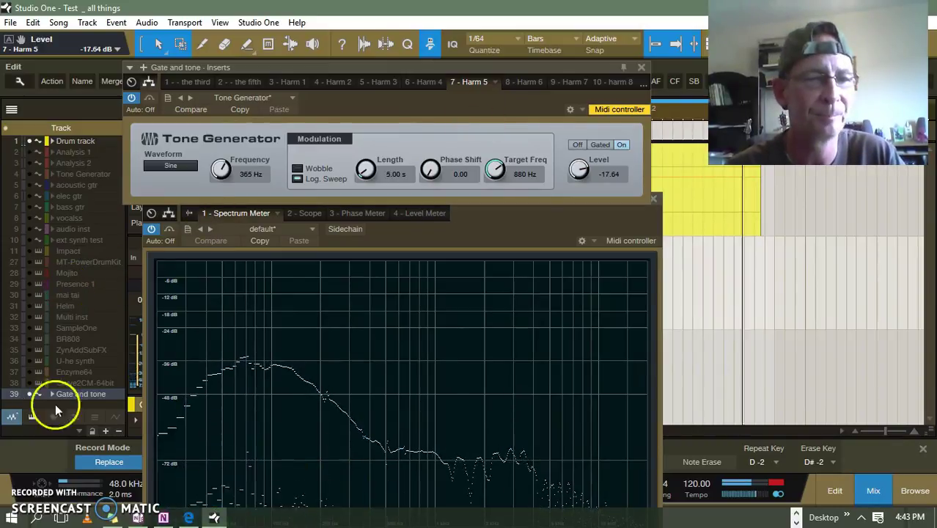